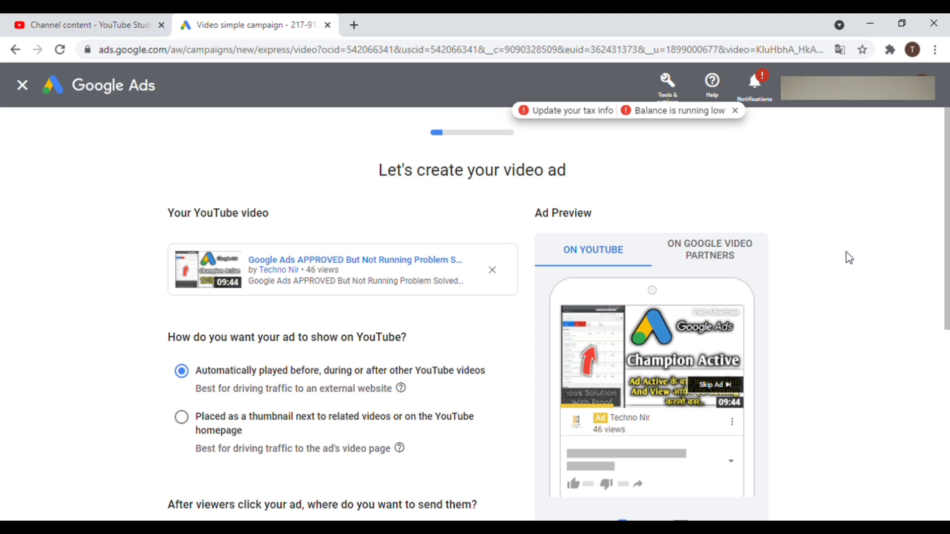
scroll(947, 257, down, 1)
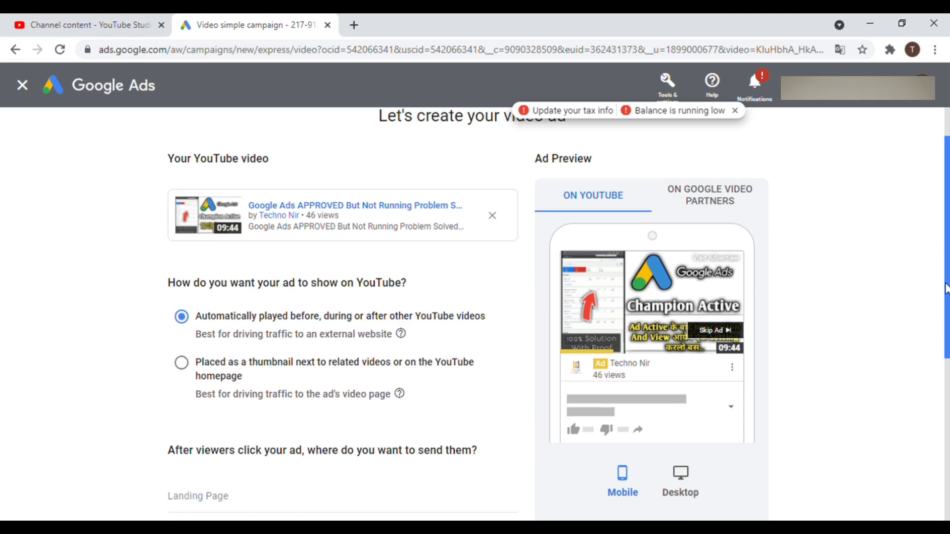
click(193, 501)
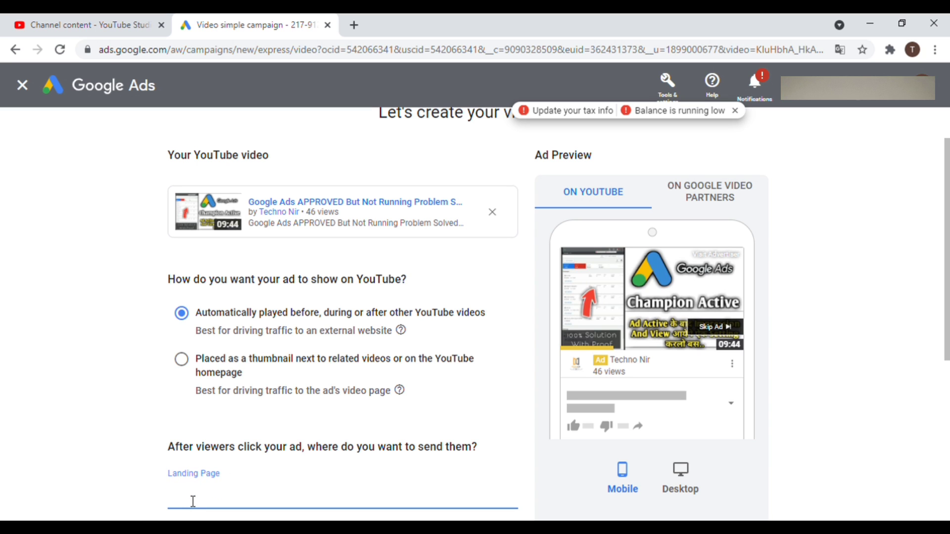
text(https://youtu.be/KluHbhA_HkA)
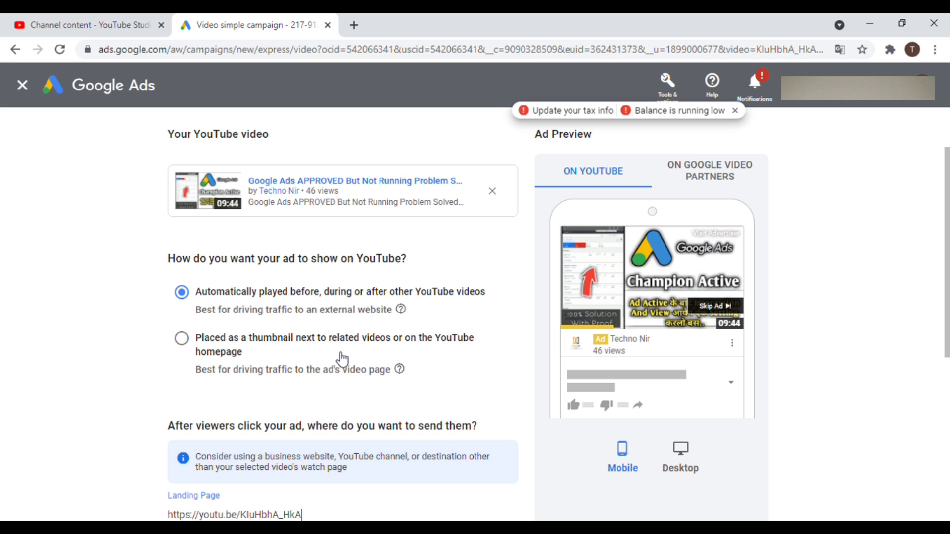
click(182, 339)
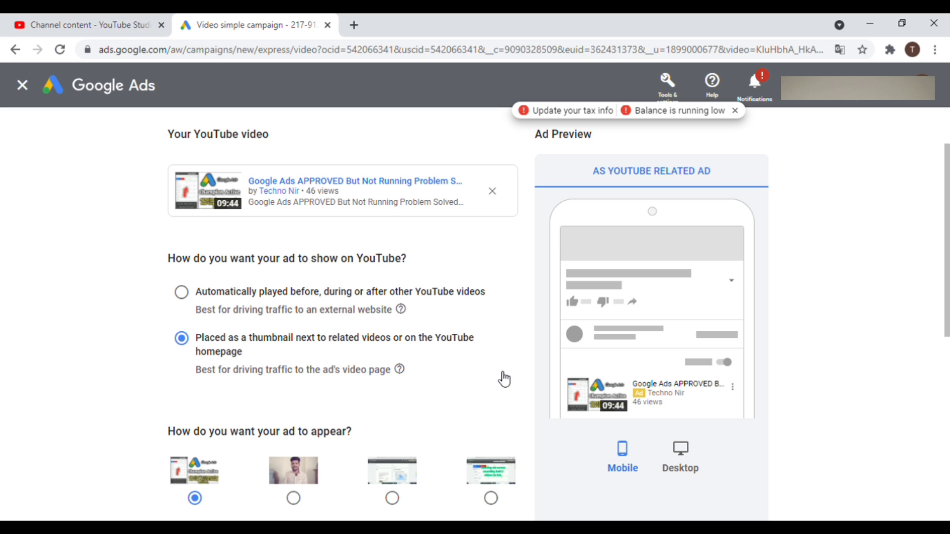
click(186, 300)
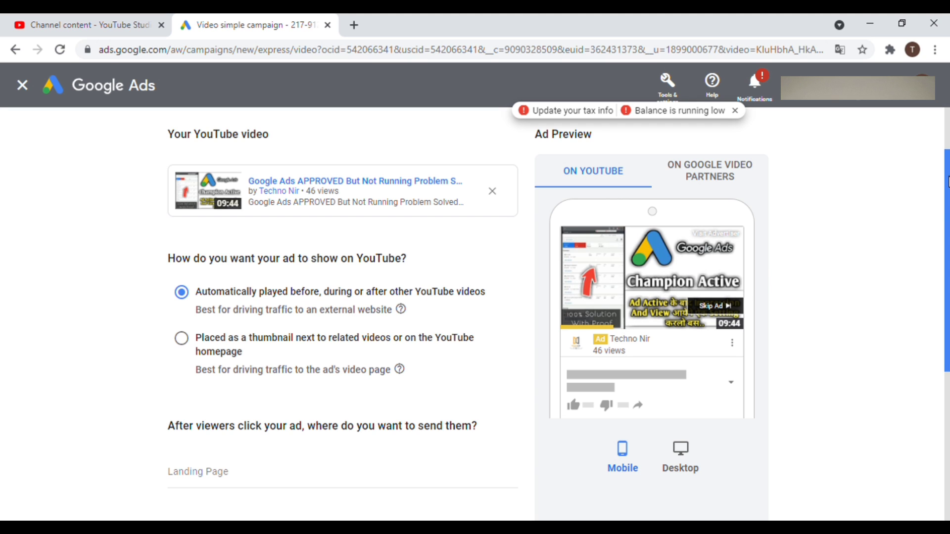
scroll(948, 180, down, 2)
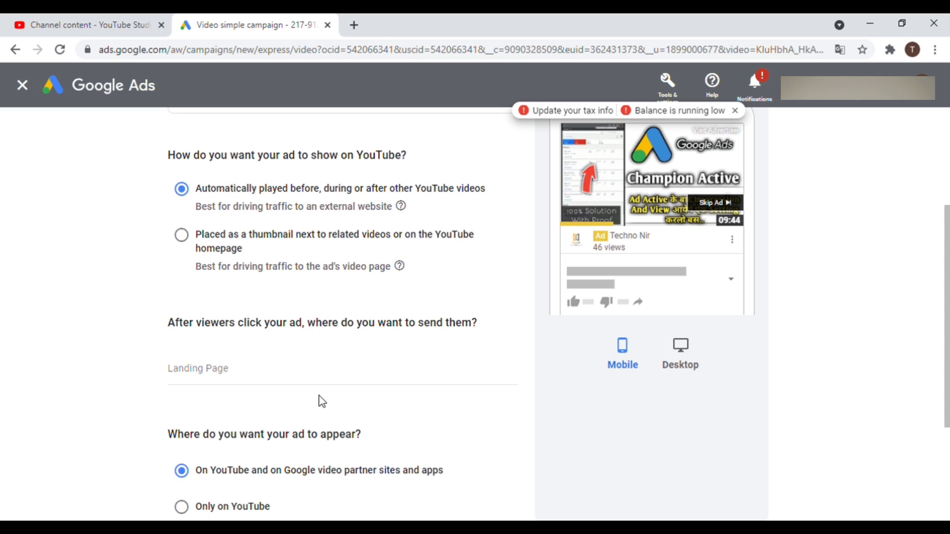
click(240, 373)
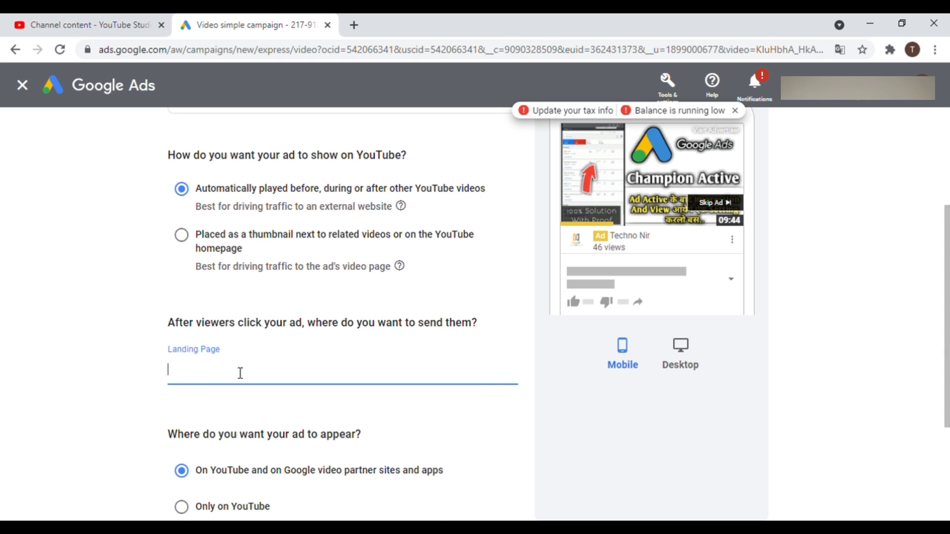
text(https://youtu.be/KIuHbhA_HkA)
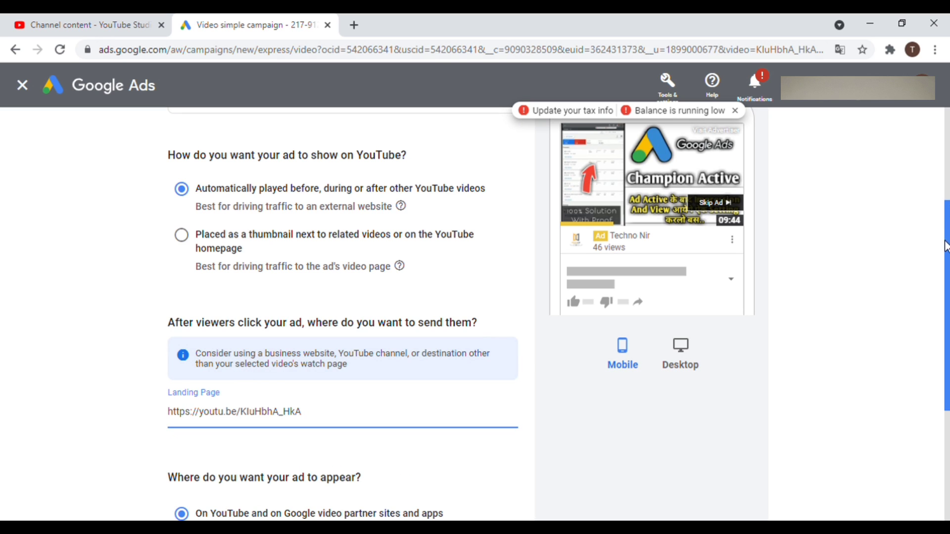
Limit the ad's placement to Only on YouTube and continue to the customer locations and languages
scroll(946, 247, down, 3)
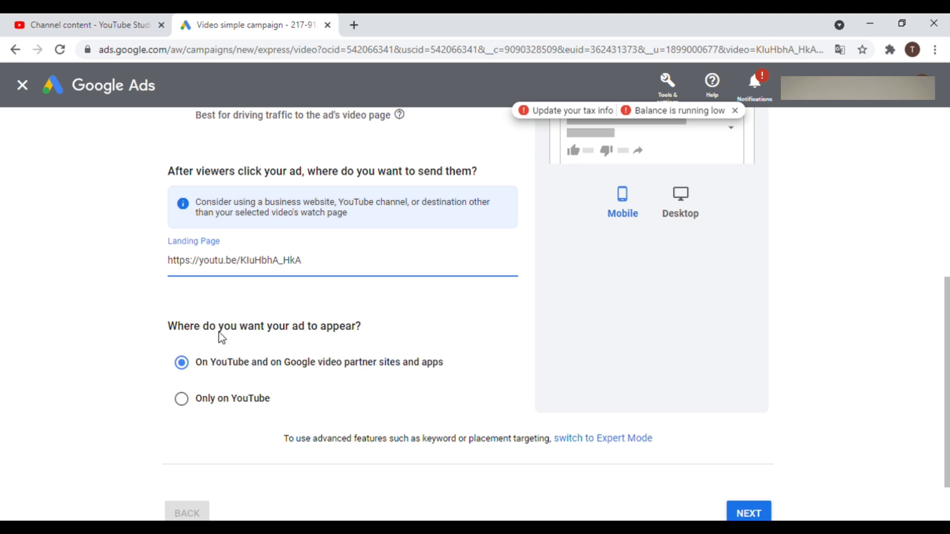
click(183, 400)
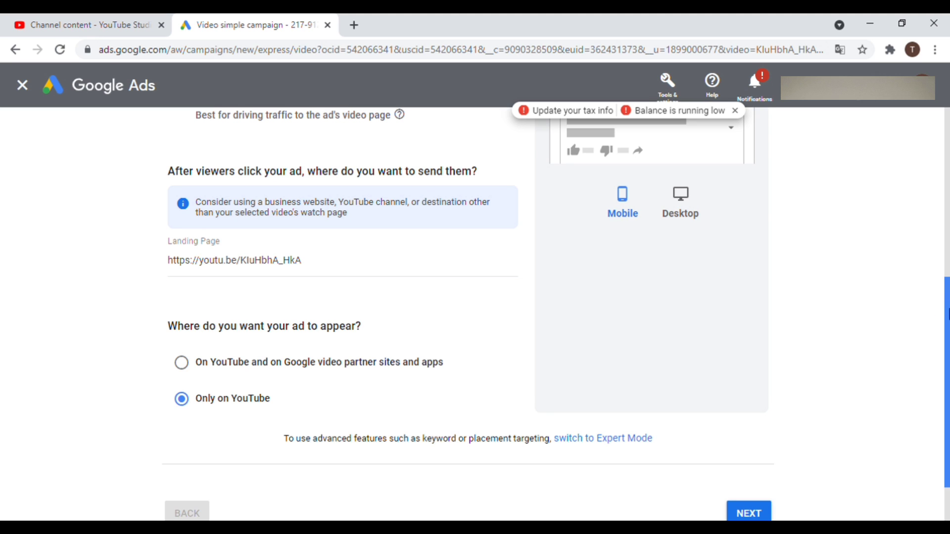
scroll(948, 312, down, 1)
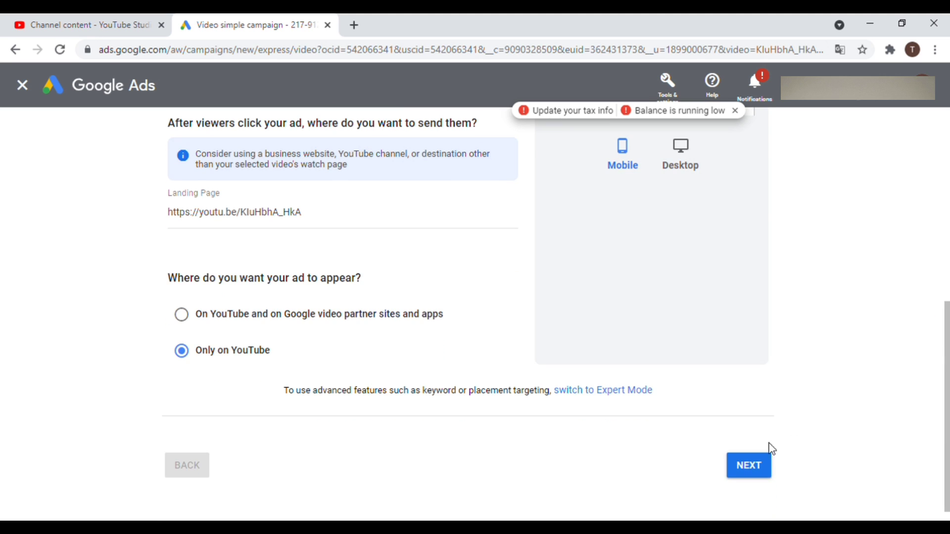
click(757, 476)
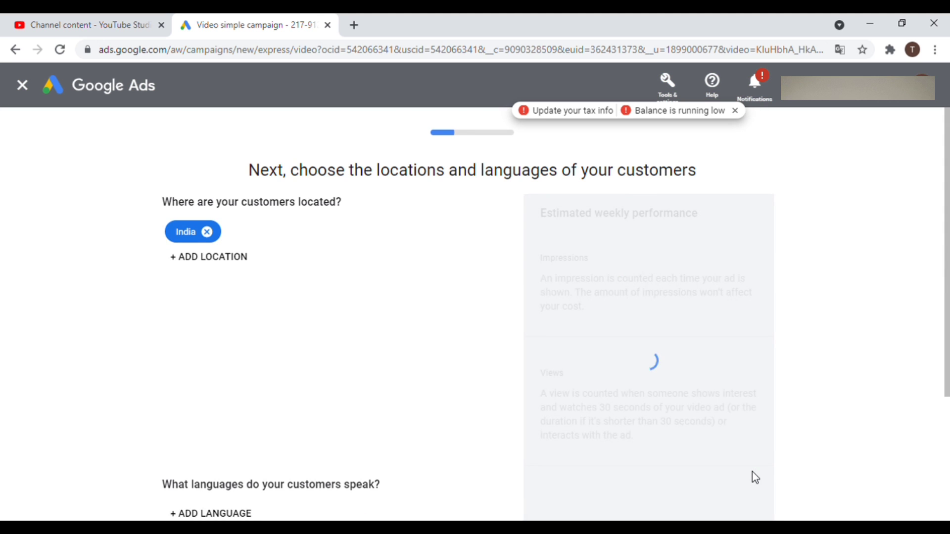
Add the countries Pakistan and Nepal to the customer locations alongside India
click(226, 259)
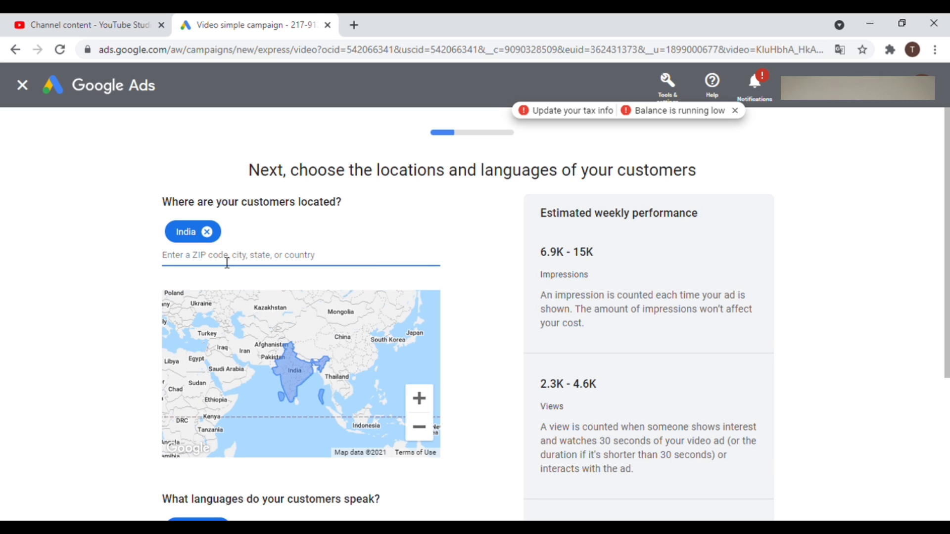
text(paki)
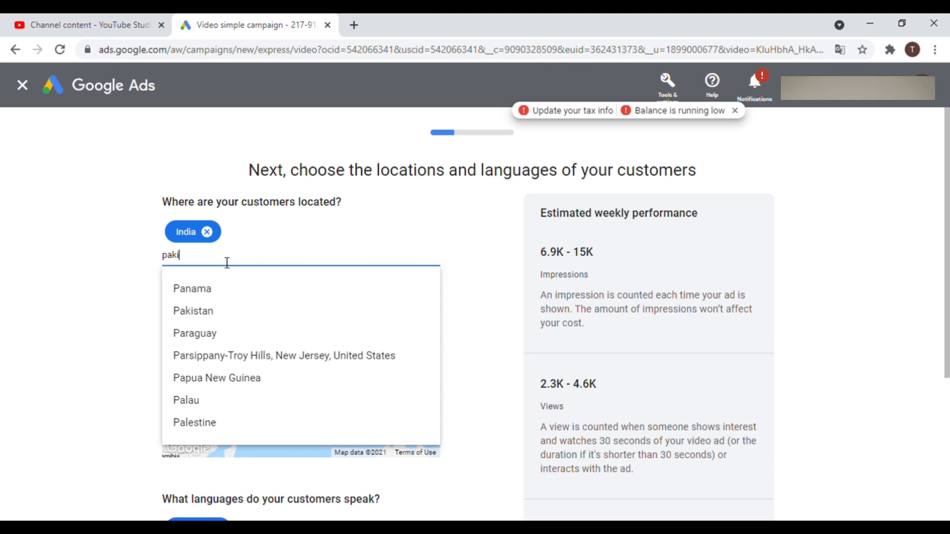
click(208, 295)
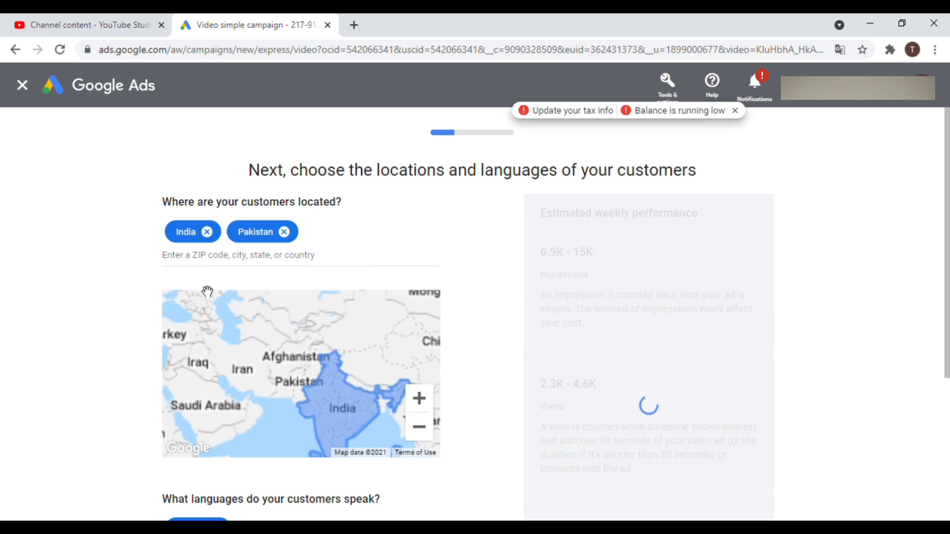
click(205, 264)
text(nepal)
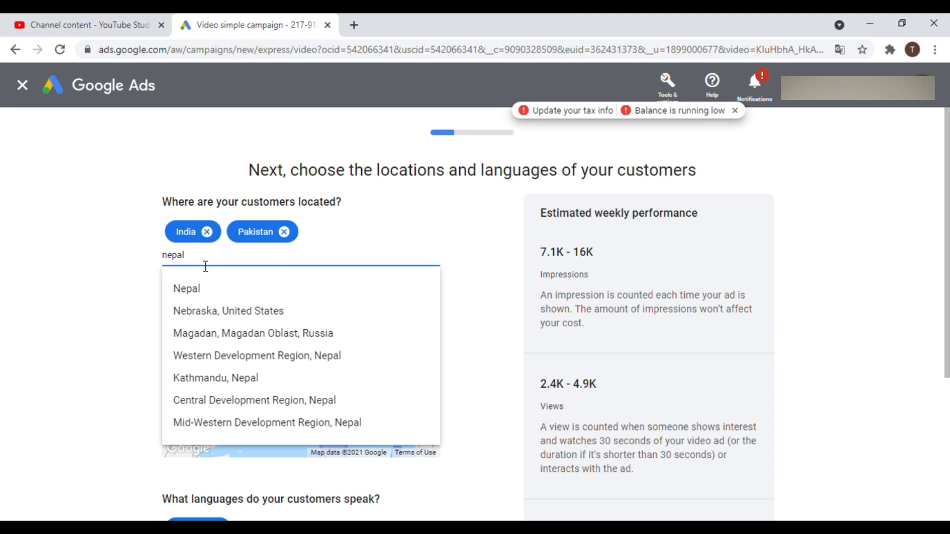
click(195, 297)
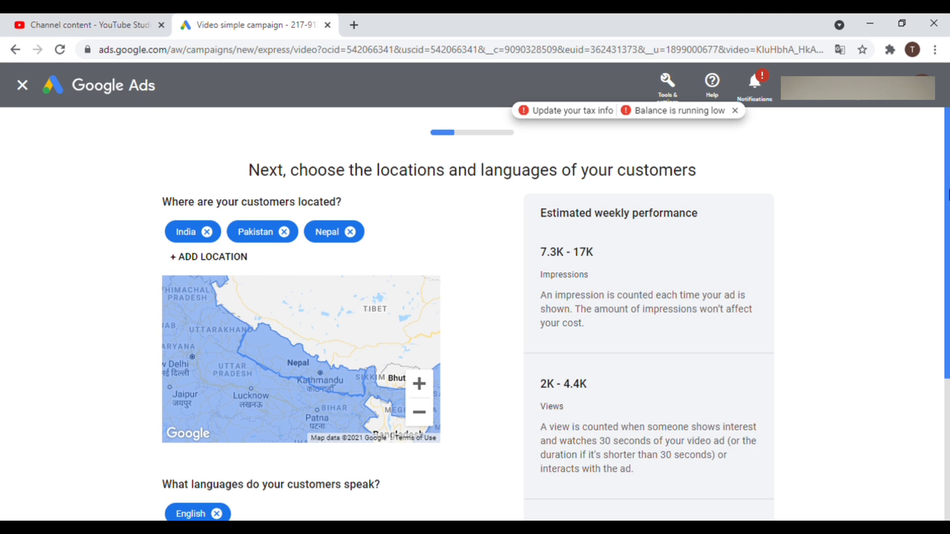
Replace English with Hindi as the customers' language and continue to the demographic settings
drag(947, 194, 942, 264)
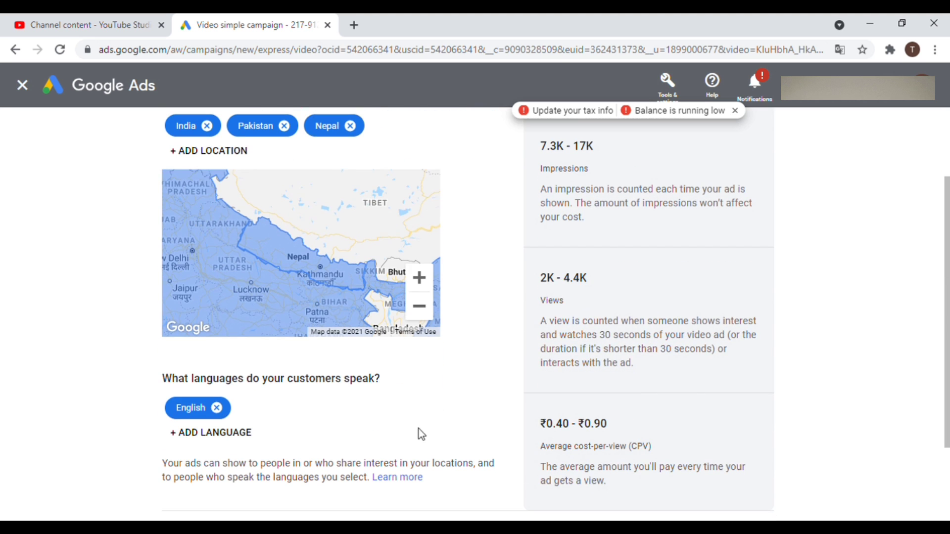
click(241, 431)
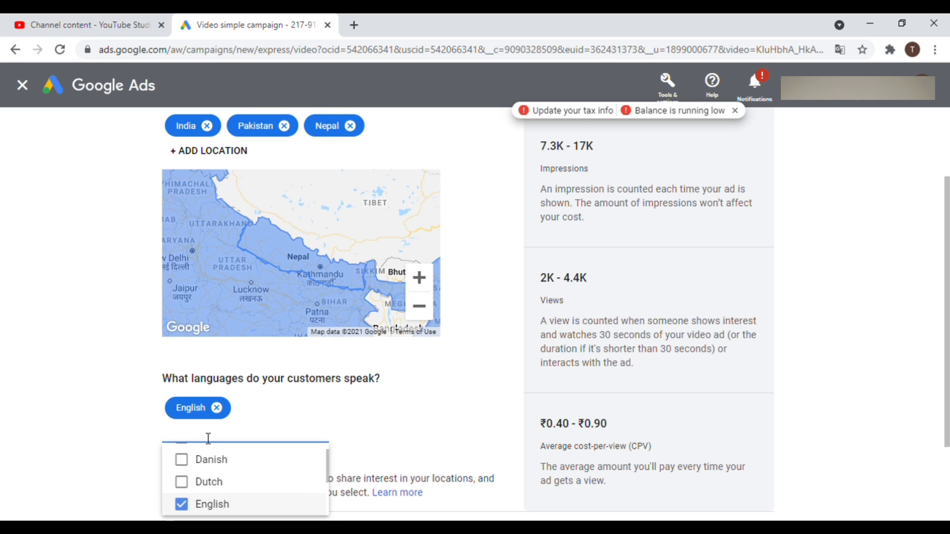
text(hind)
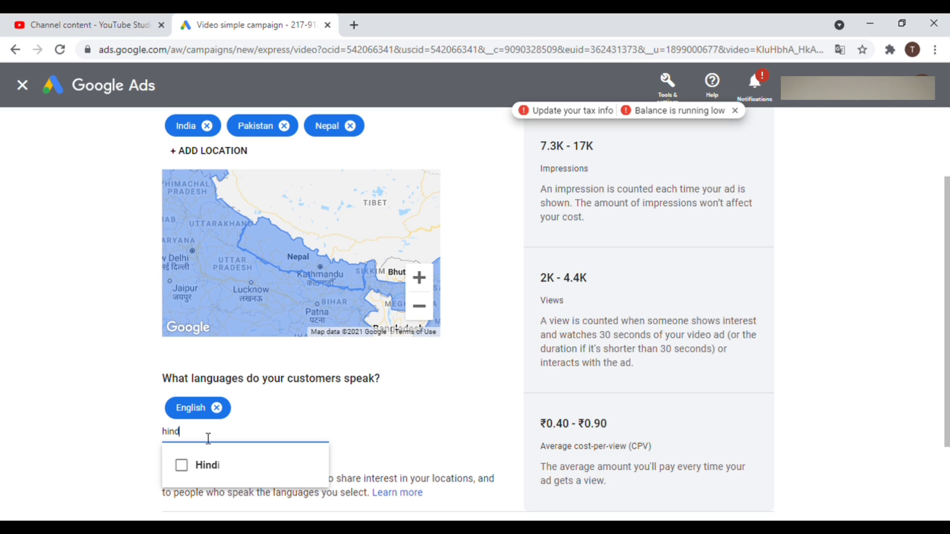
click(208, 465)
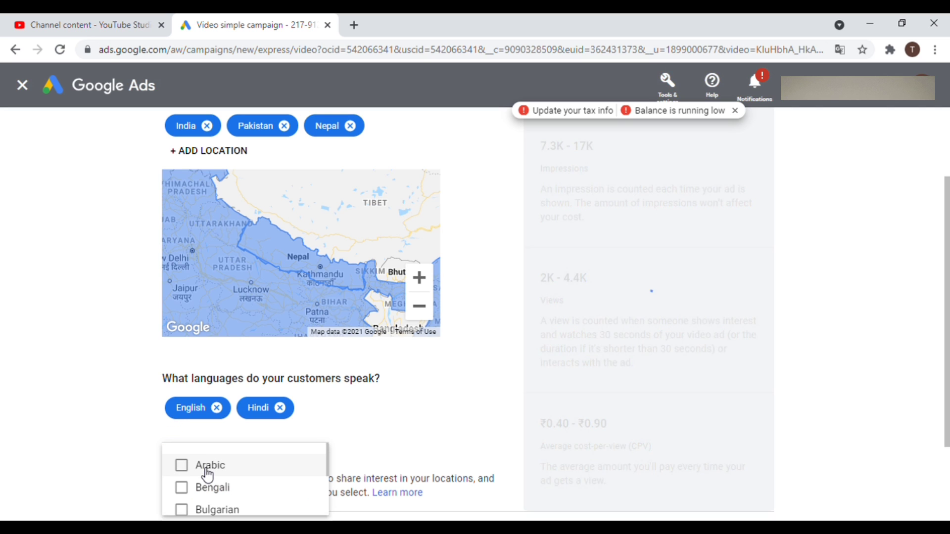
click(218, 410)
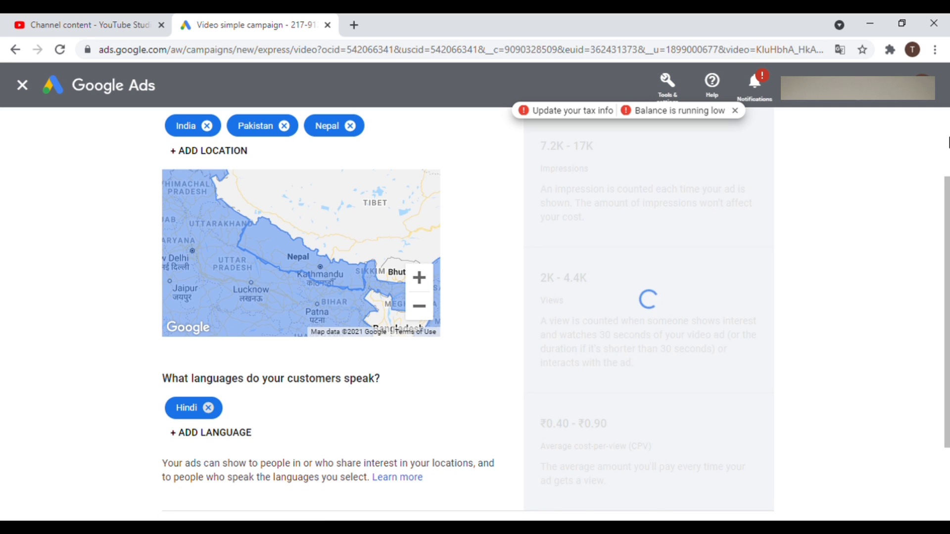
scroll(944, 312, down, 3)
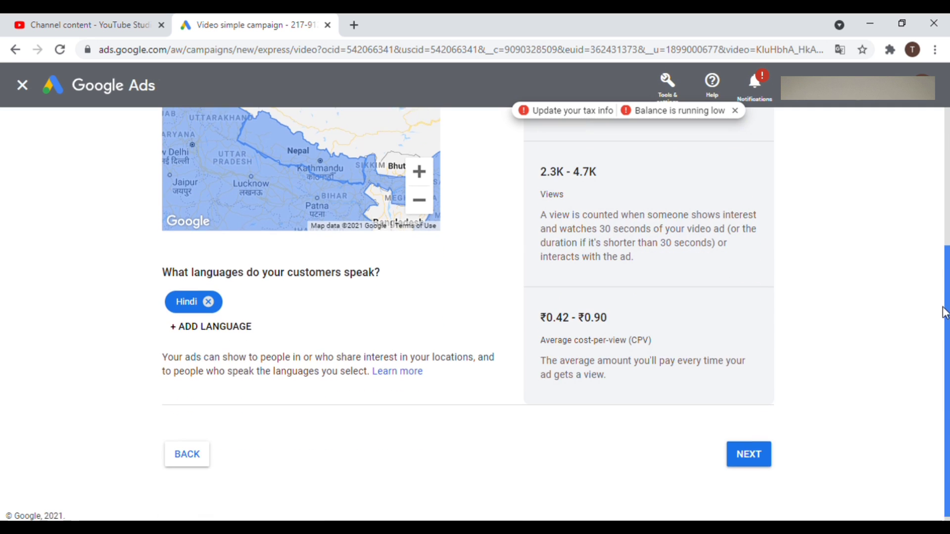
click(744, 449)
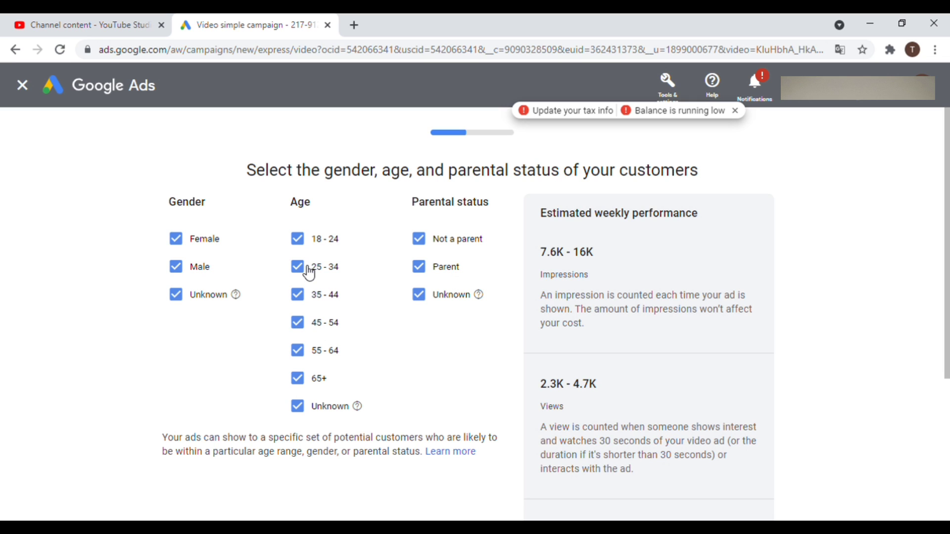
Exclude ages 45 - 54, 55 - 64 and 65+ plus Unknown age, parental status and gender, and continue to the interests
click(312, 327)
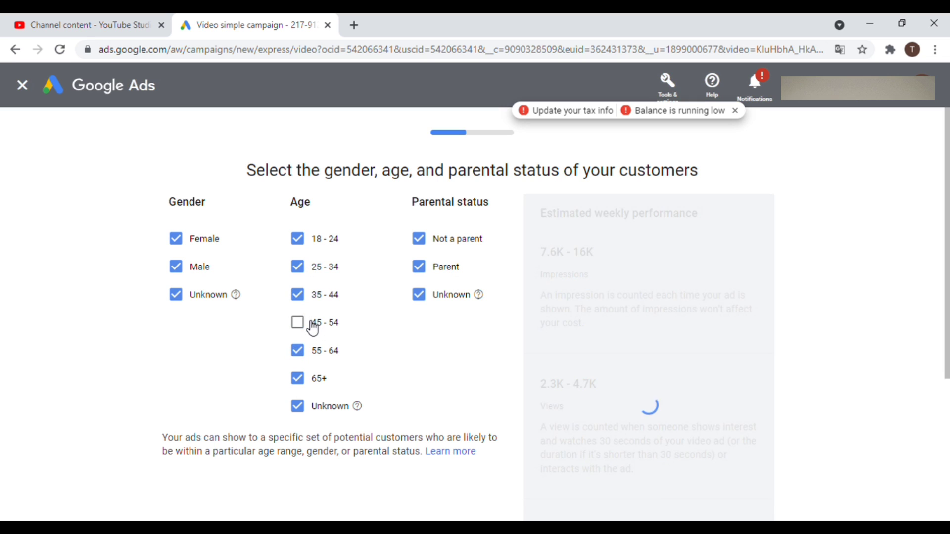
click(302, 353)
click(302, 382)
click(299, 408)
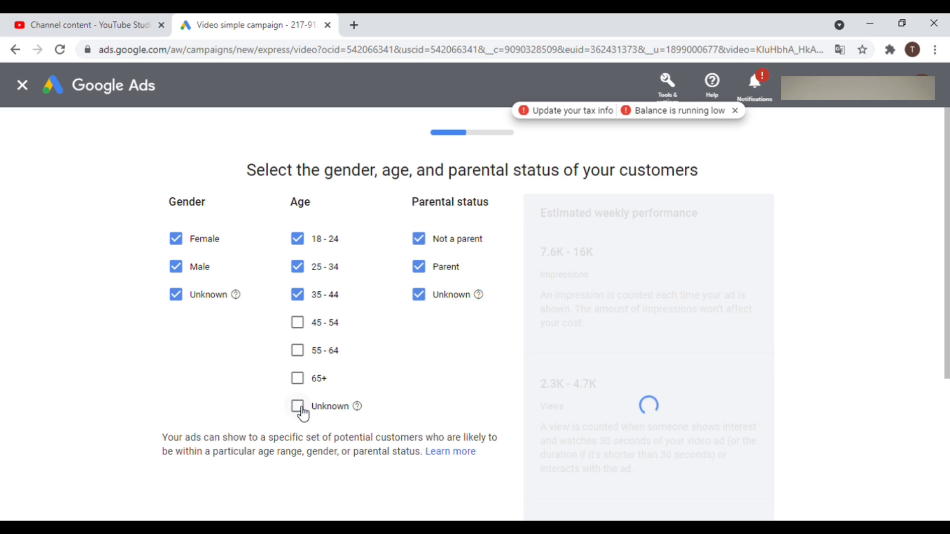
click(421, 296)
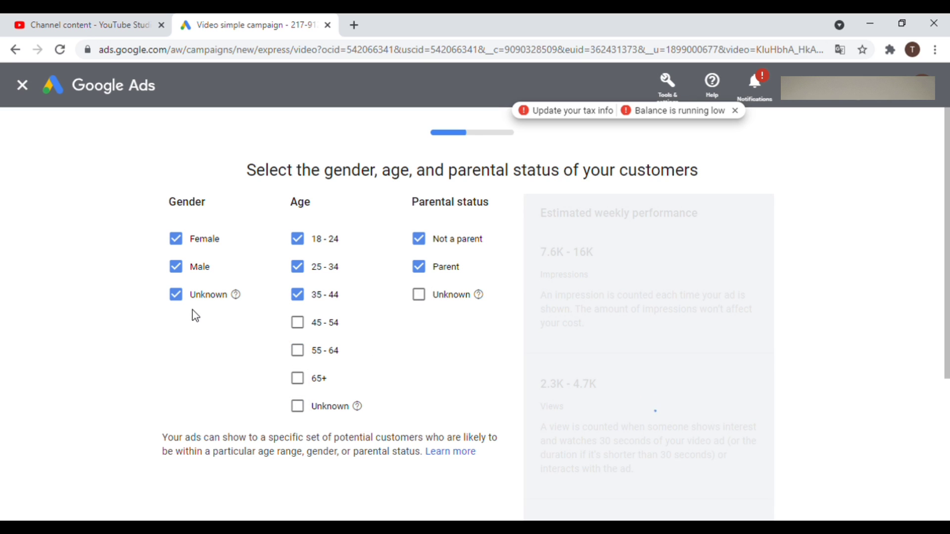
click(180, 297)
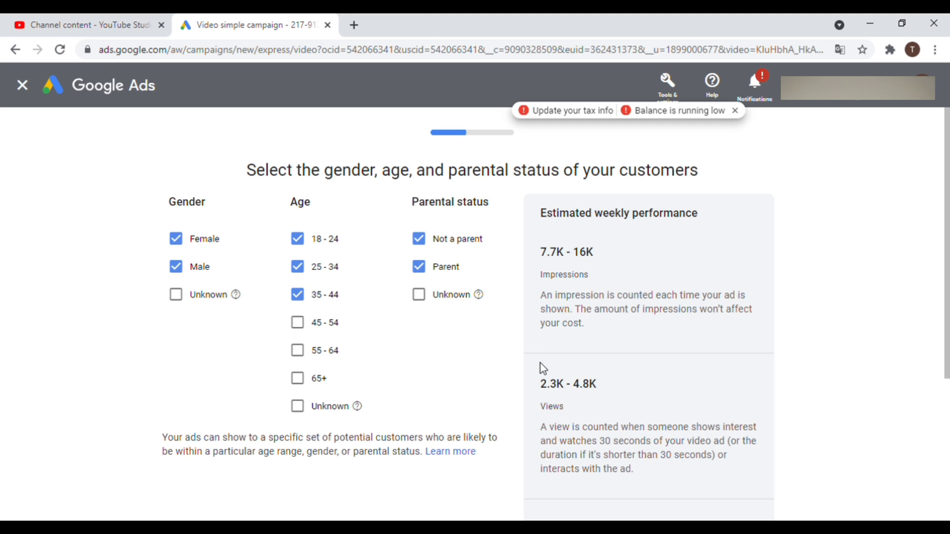
drag(946, 290, 943, 415)
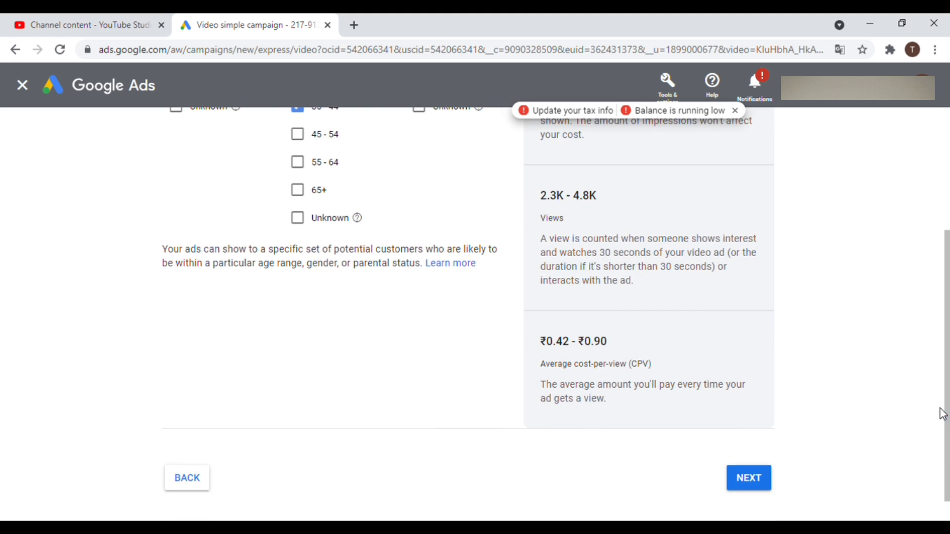
click(749, 489)
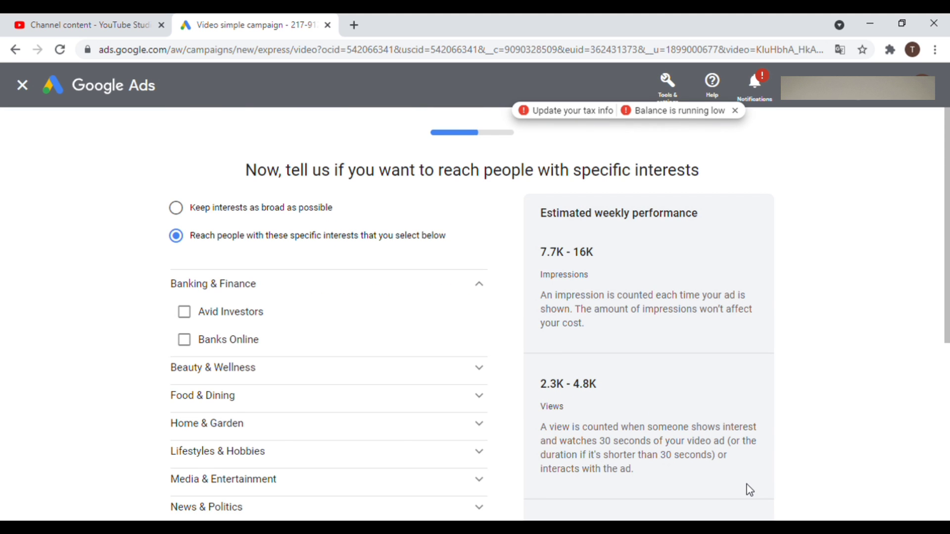
Target the Technology interests Mobile Enthusiasts, Social Media Enthusiasts and Technophiles
drag(945, 218, 942, 319)
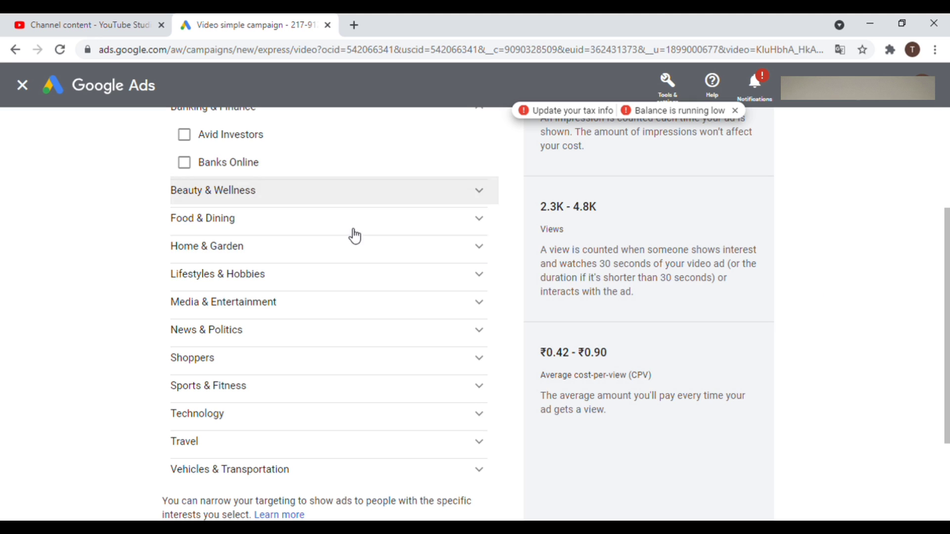
click(226, 424)
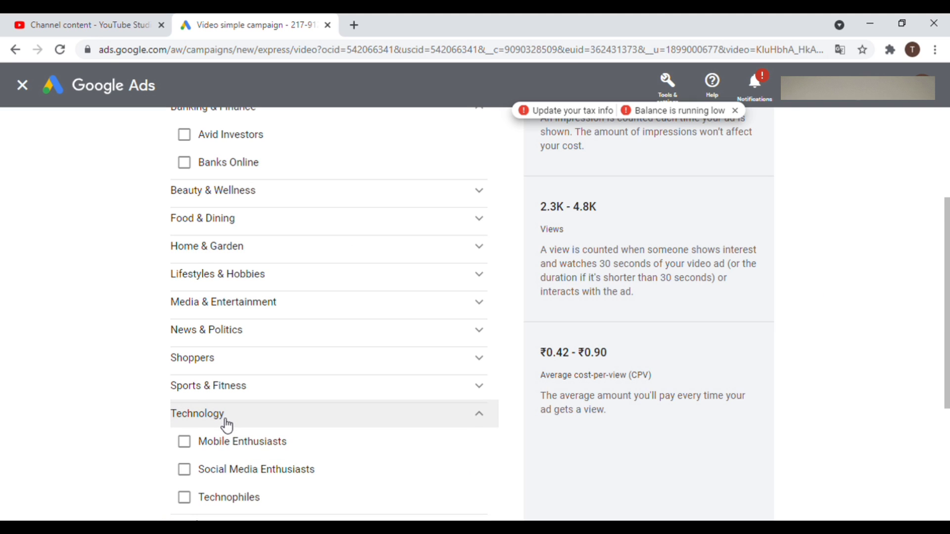
click(198, 469)
click(186, 442)
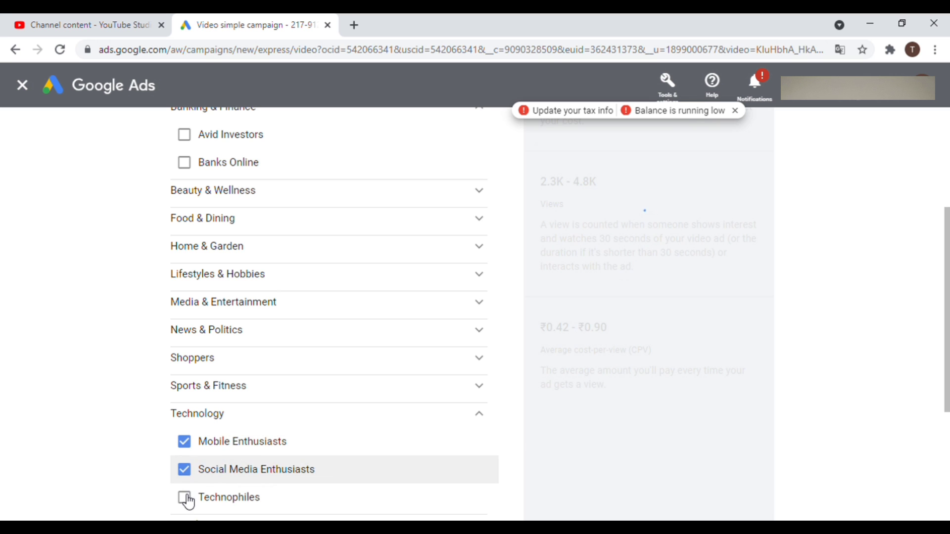
click(186, 499)
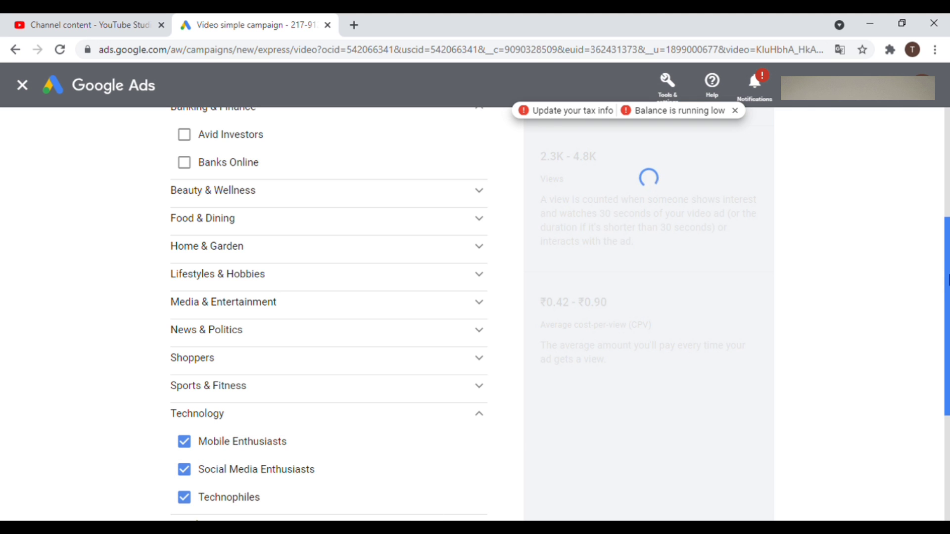
scroll(948, 286, up, 4)
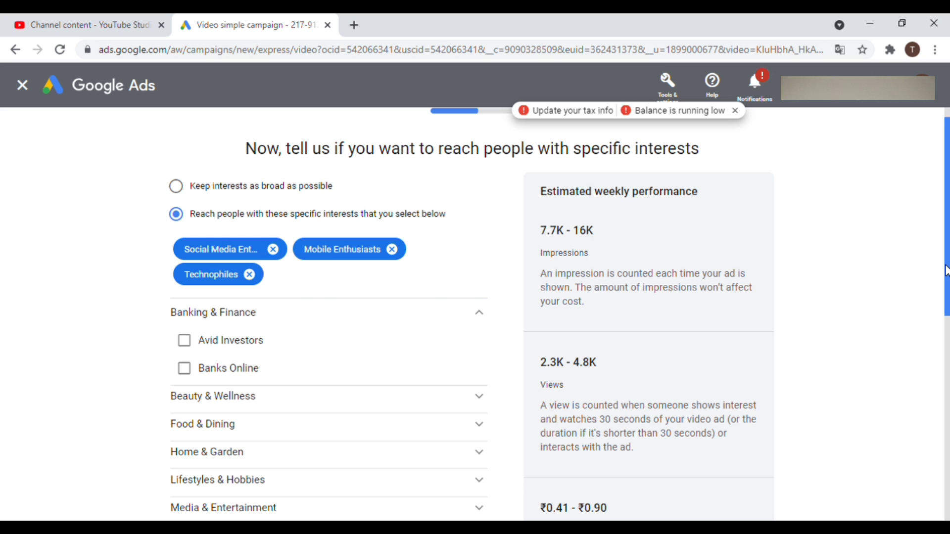
Continue from the interests to the budget settings and set the daily budget to ₹100.00
drag(947, 271, 937, 461)
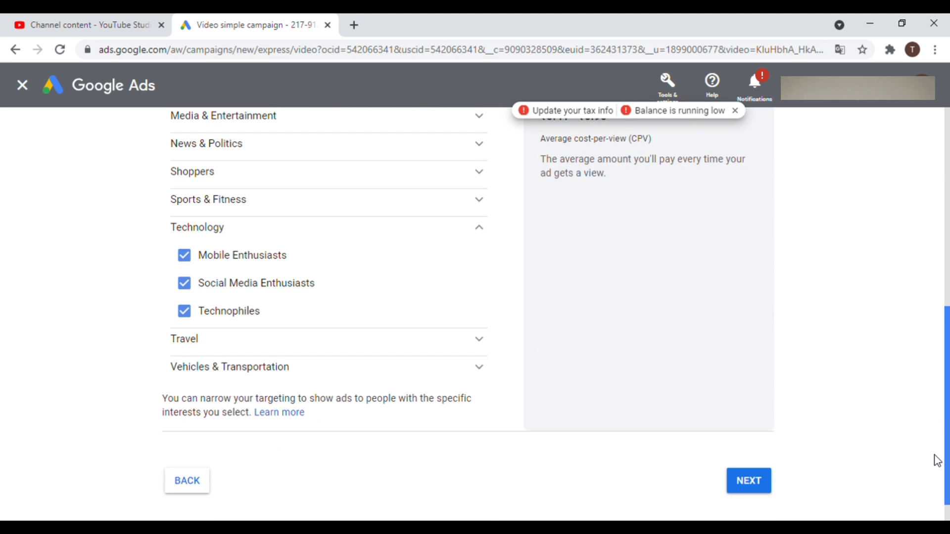
click(743, 491)
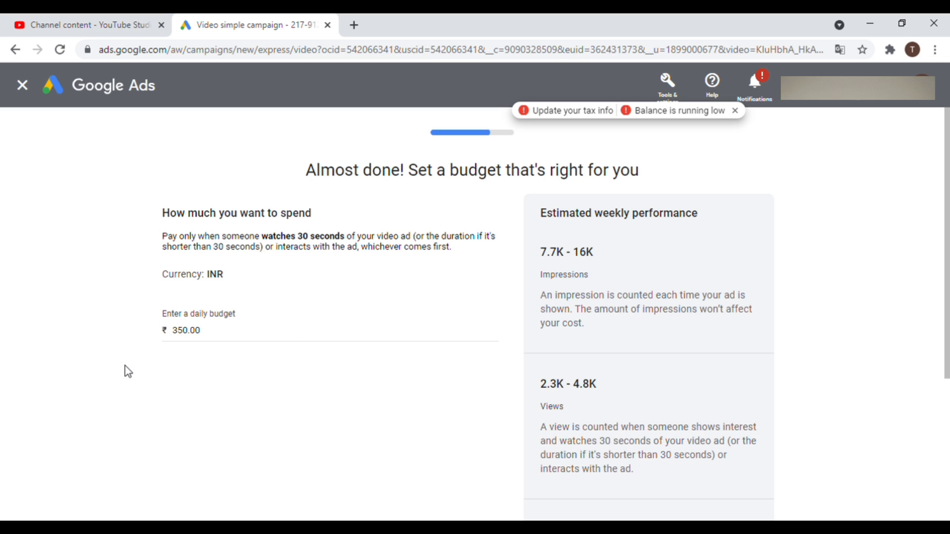
click(184, 335)
key(BackSpace)
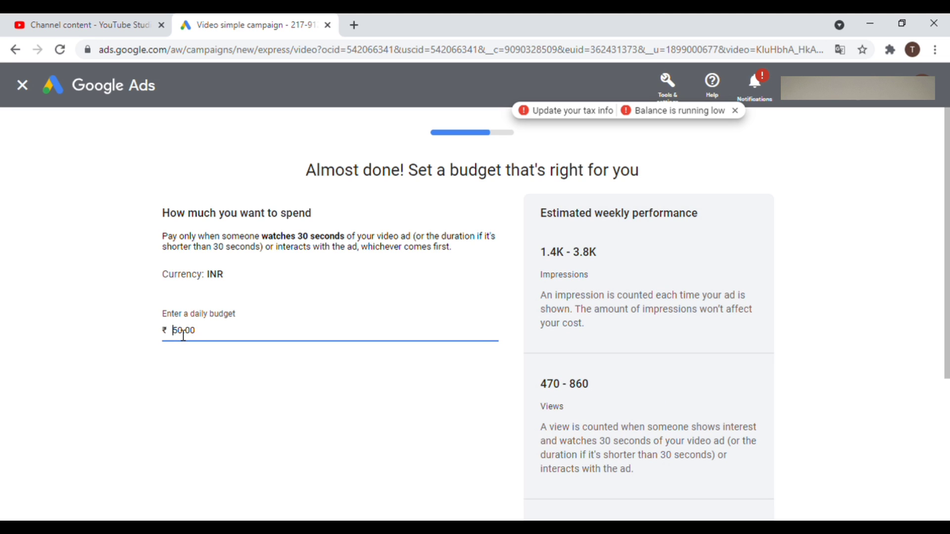
key(BackSpace)
text(10)
Check the account's remaining credit in the Billing & payments summary, then return to the campaign's budget settings
click(668, 97)
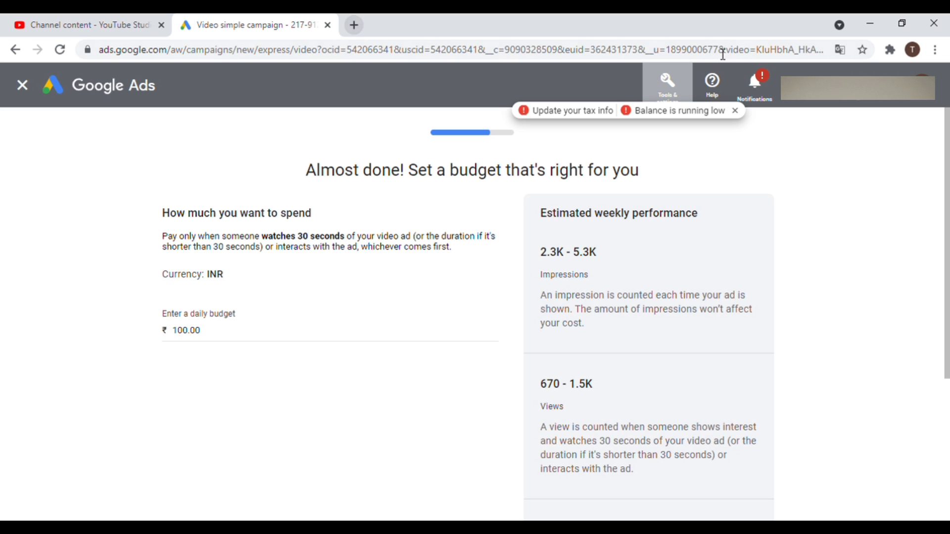
click(678, 92)
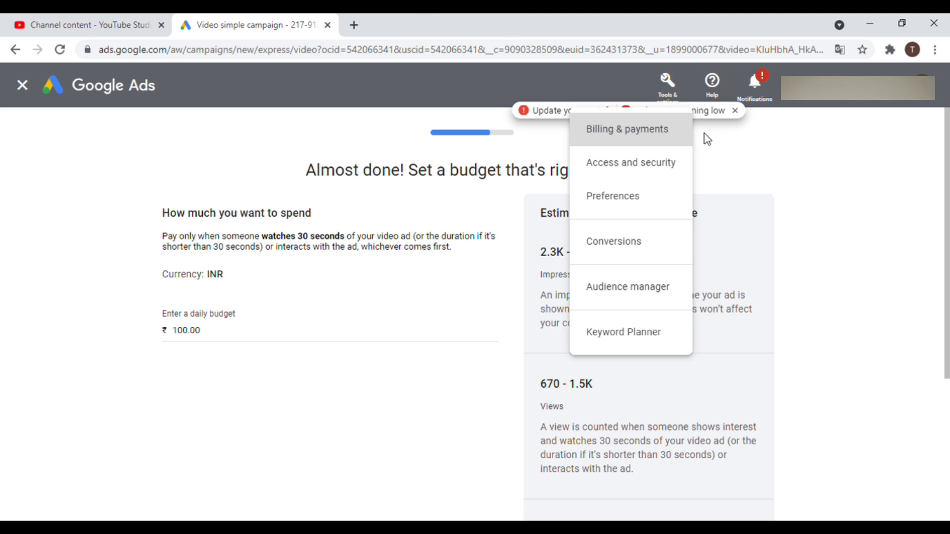
click(688, 130)
click(415, 25)
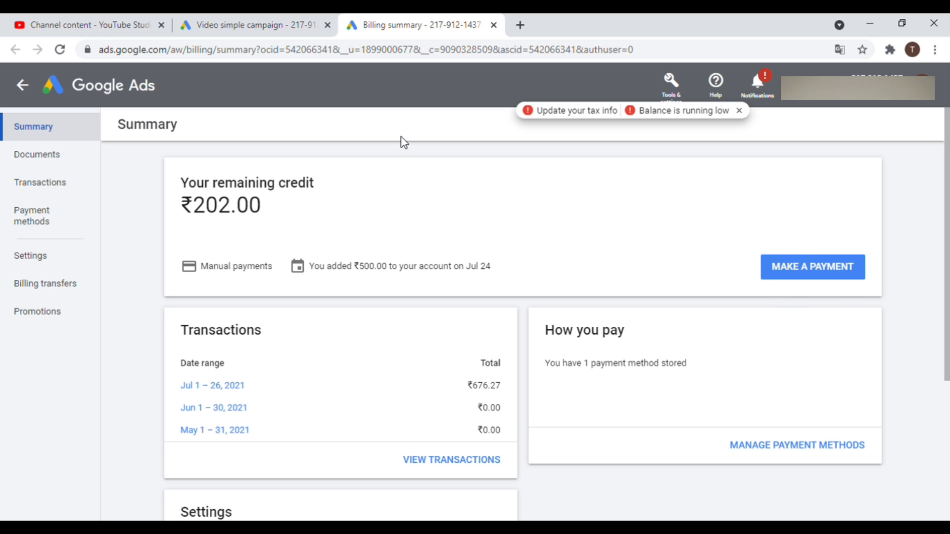
click(493, 24)
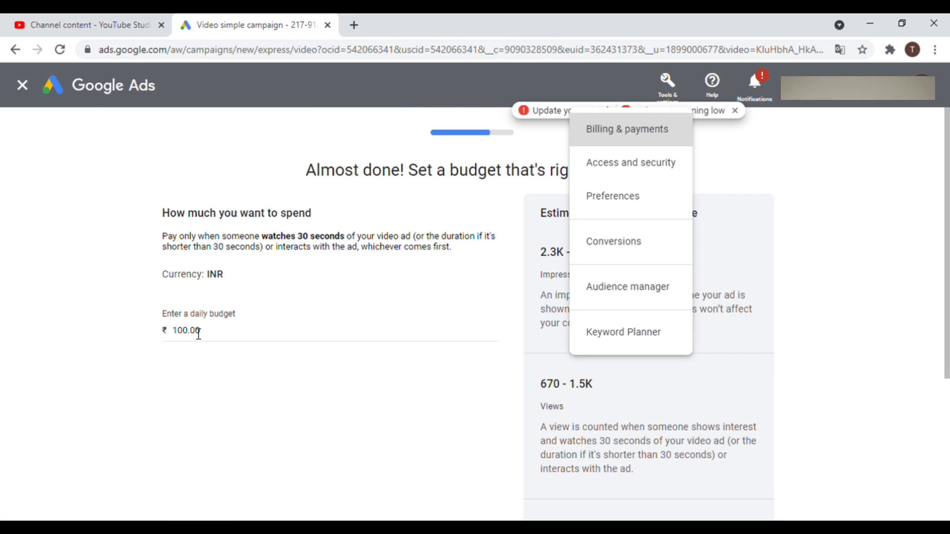
click(896, 225)
Continue from the budget to the campaign review, check all settings there and submit the campaign
drag(948, 215, 947, 362)
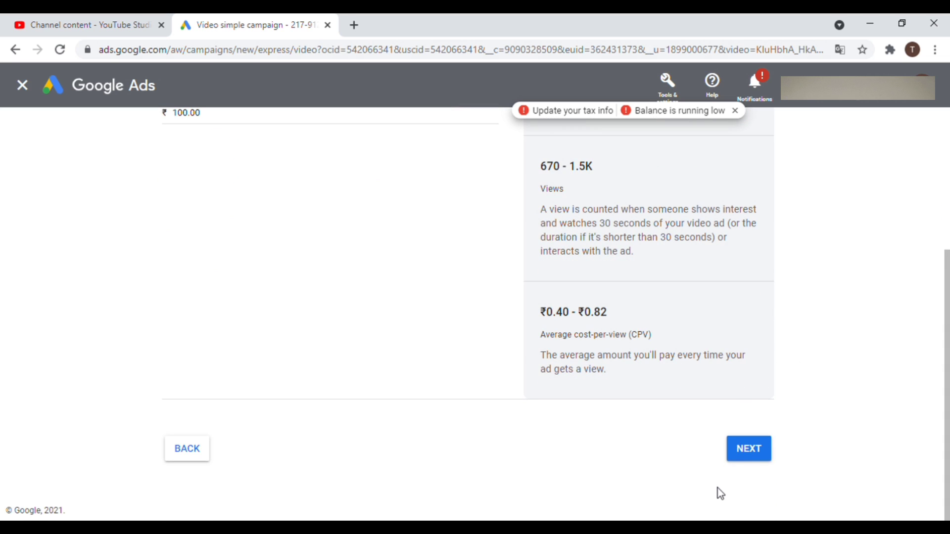
click(750, 458)
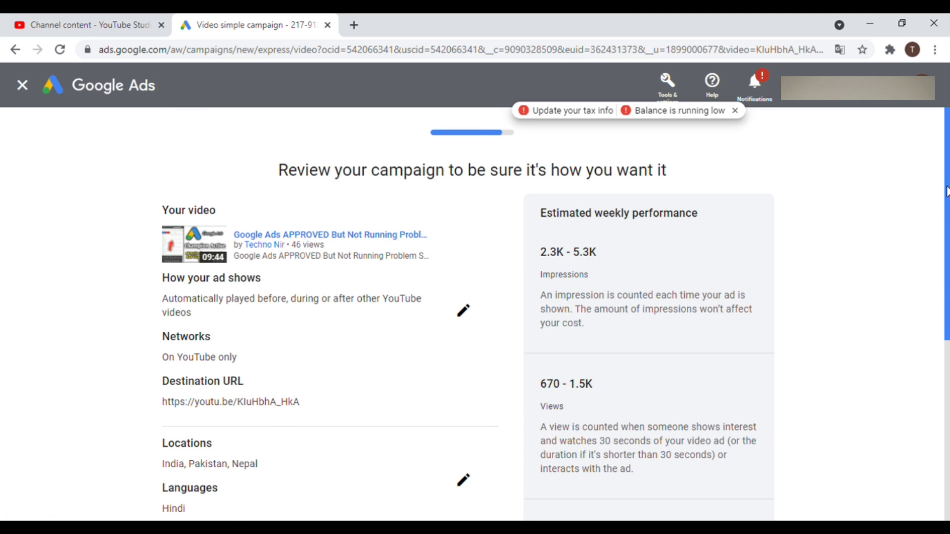
drag(948, 207, 930, 393)
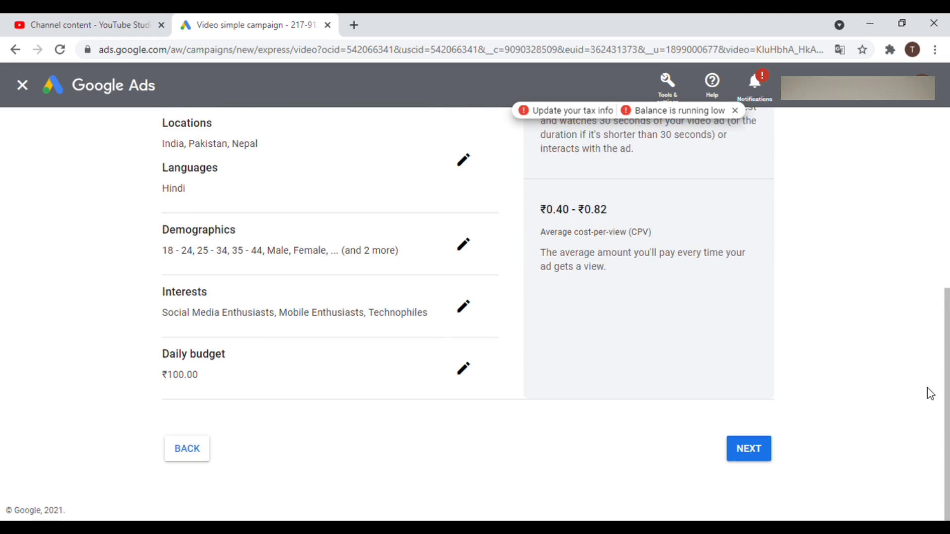
click(752, 452)
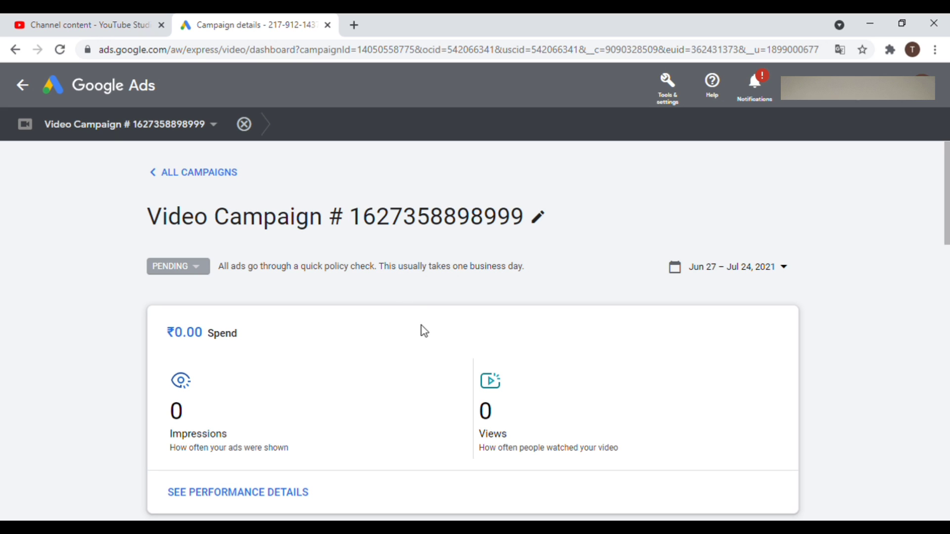
Rename the new video campaign as "ad" and save the name
click(541, 219)
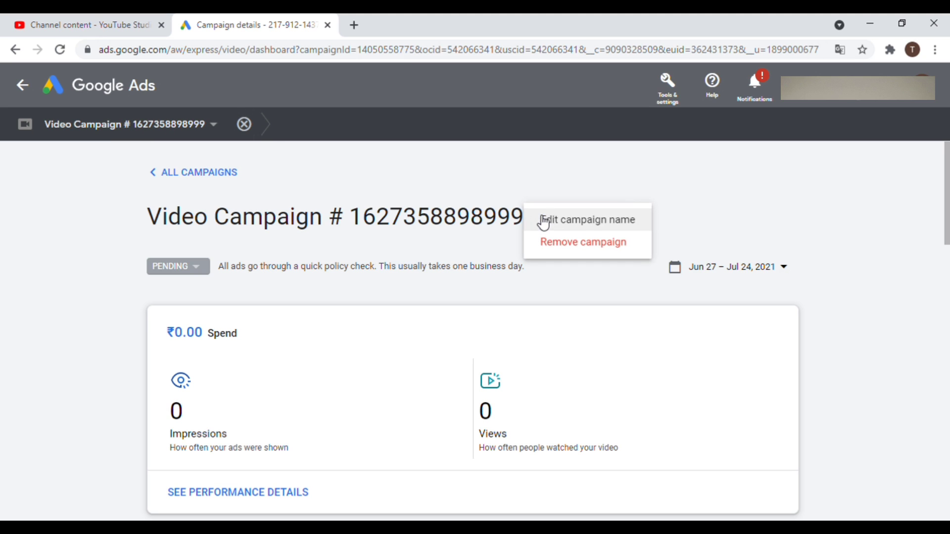
click(556, 228)
key(BackSpace)
key(BackSpace)
key(BackSpace)
key(BackSpace)
key(BackSpace)
key(BackSpace)
key(BackSpace)
key(BackSpace)
key(BackSpace)
key(BackSpace)
key(BackSpace)
key(BackSpace)
key(BackSpace)
key(BackSpace)
key(BackSpace)
key(BackSpace)
key(BackSpace)
key(BackSpace)
key(BackSpace)
key(BackSpace)
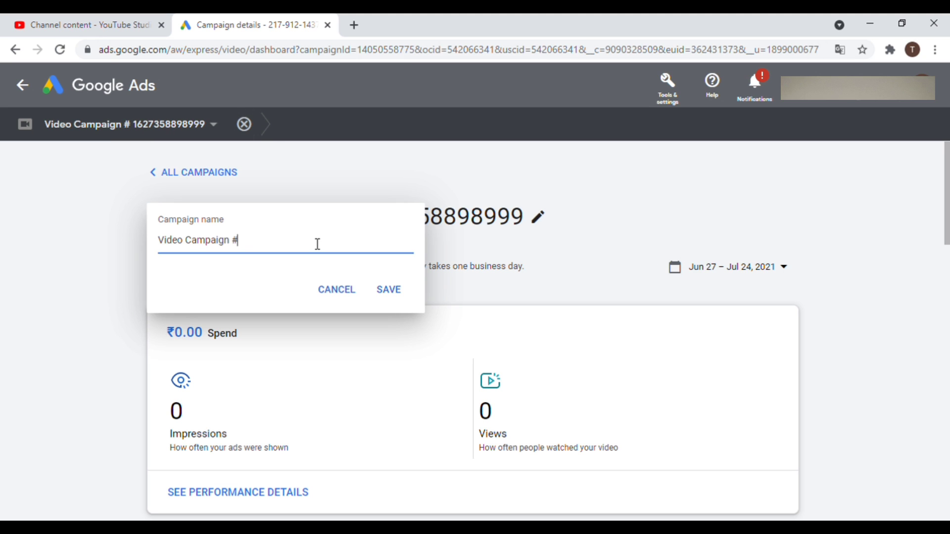
key(BackSpace)
key(BackSpace)
key(BackSpace)
key(BackSpace)
key(BackSpace)
key(BackSpace)
key(BackSpace)
key(BackSpace)
key(BackSpace)
key(BackSpace)
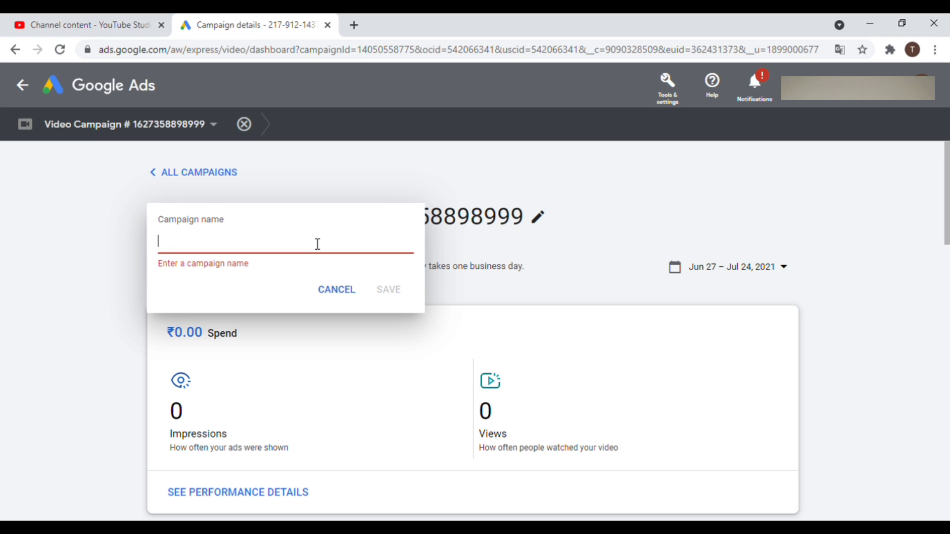
text(ad)
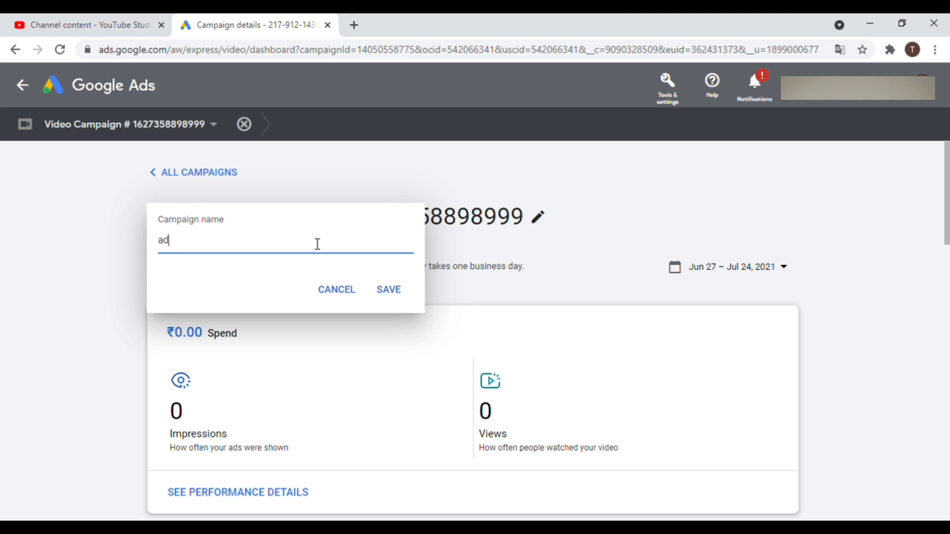
text(s)
key(BackSpace)
click(387, 301)
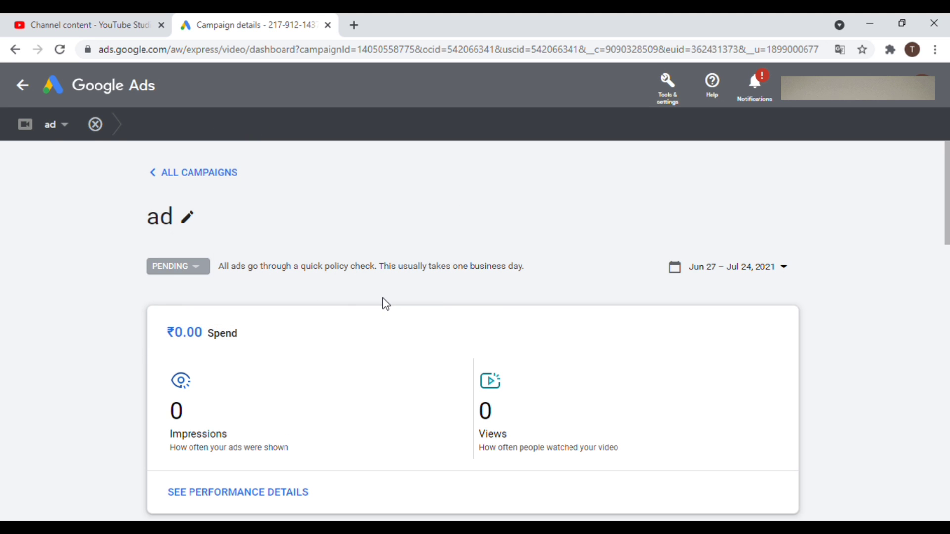
Switch from the "ad" campaign's details to the overview of all campaigns
click(68, 135)
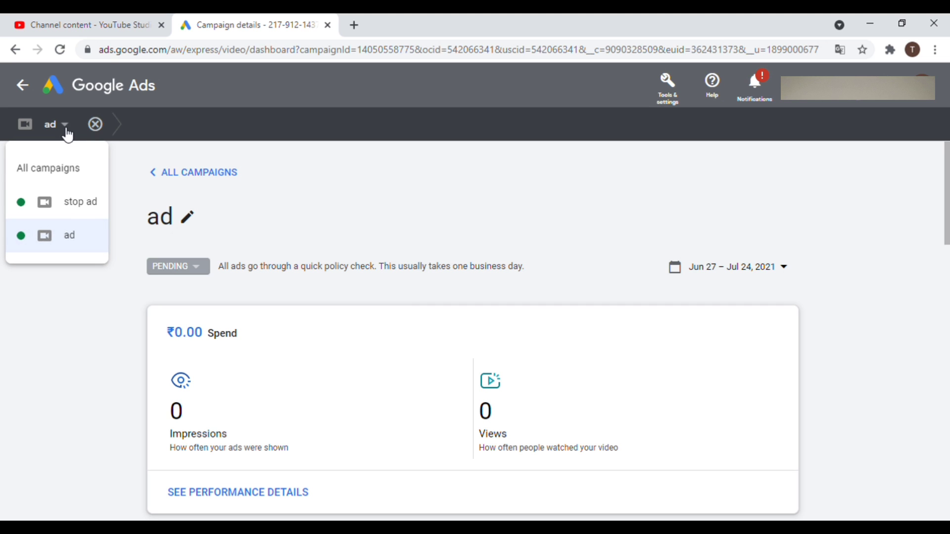
click(55, 174)
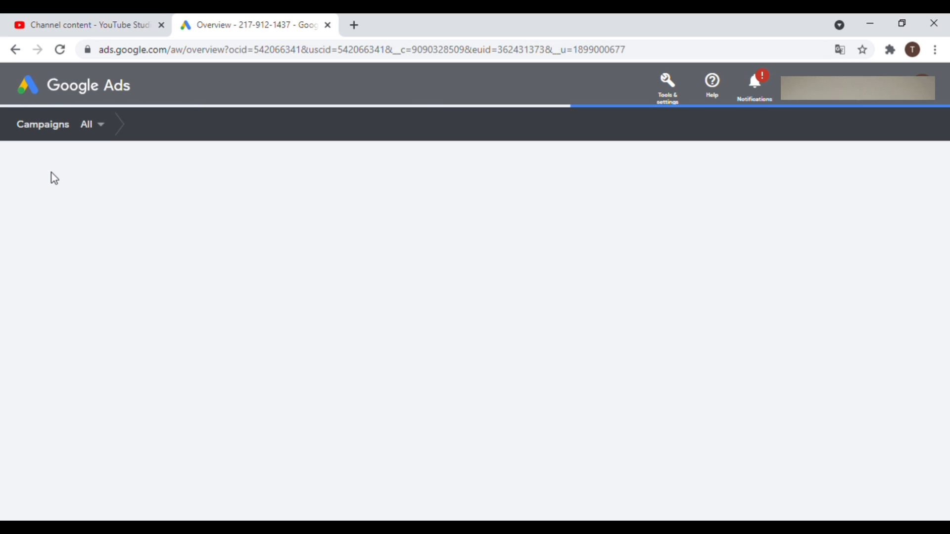